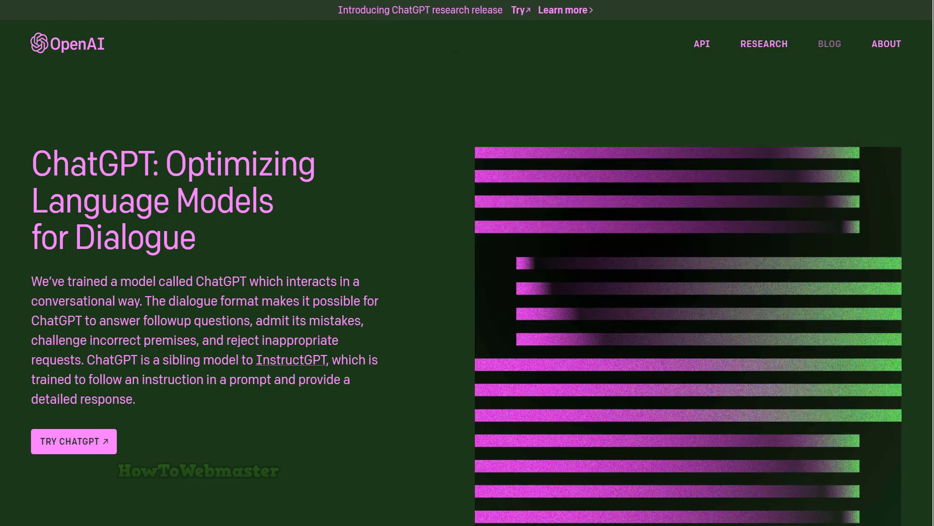
{"action": "scroll", "coordinate": [467, 263], "scroll_direction": "down", "scroll_amount": 4}
{"action": "scroll", "coordinate": [467, 263], "scroll_direction": "down", "scroll_amount": 1}
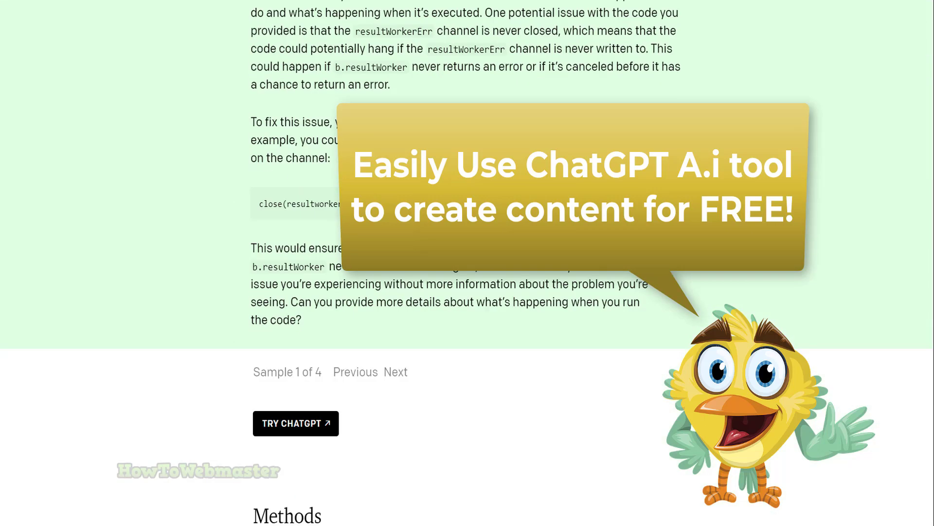
{"action": "scroll", "coordinate": [467, 264], "scroll_direction": "down", "scroll_amount": 3}
{"action": "scroll", "coordinate": [467, 263], "scroll_direction": "down", "scroll_amount": 1}
{"action": "scroll", "coordinate": [468, 263], "scroll_direction": "down", "scroll_amount": 2}
{"action": "scroll", "coordinate": [468, 263], "scroll_direction": "down", "scroll_amount": 4}
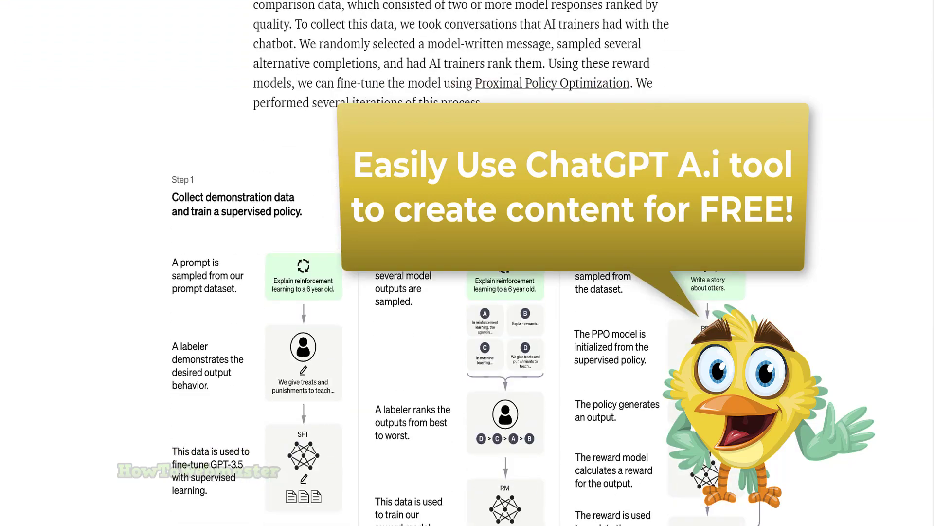
{"action": "scroll", "coordinate": [467, 263], "scroll_direction": "down", "scroll_amount": 2}
{"action": "scroll", "coordinate": [467, 263], "scroll_direction": "down", "scroll_amount": 1}
{"action": "scroll", "coordinate": [467, 263], "scroll_direction": "down", "scroll_amount": 5}
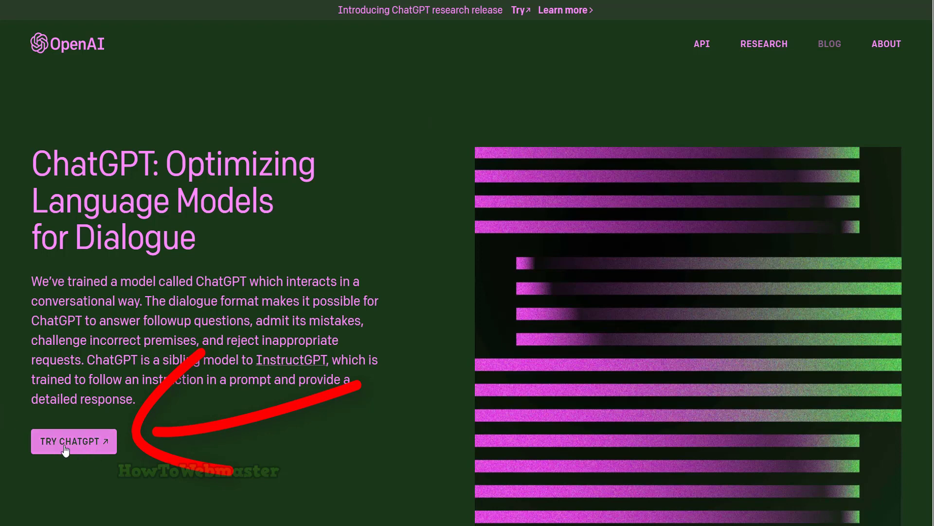
Open ChatGPT and send the question 'How to lose weight fast?'.
{"action": "left_click", "coordinate": [99, 442]}
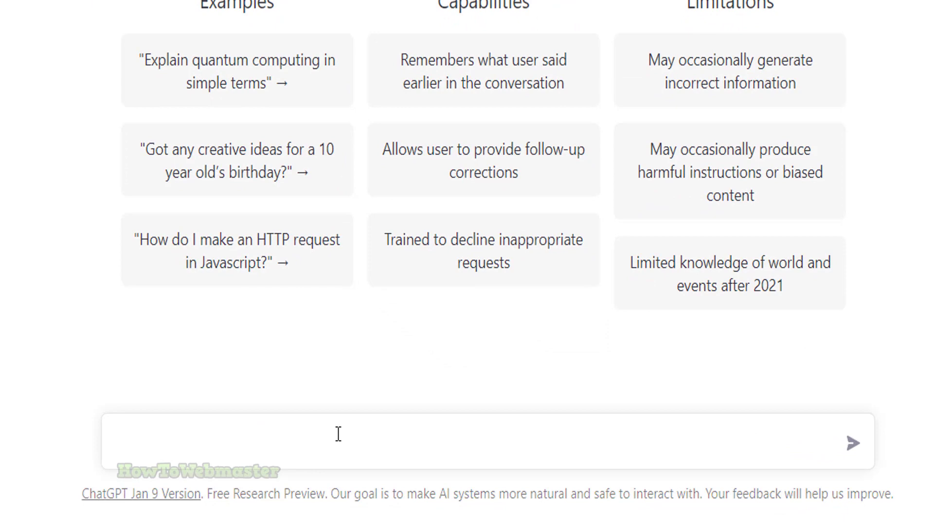
{"action": "type", "text": "How to lose weight fast?"}
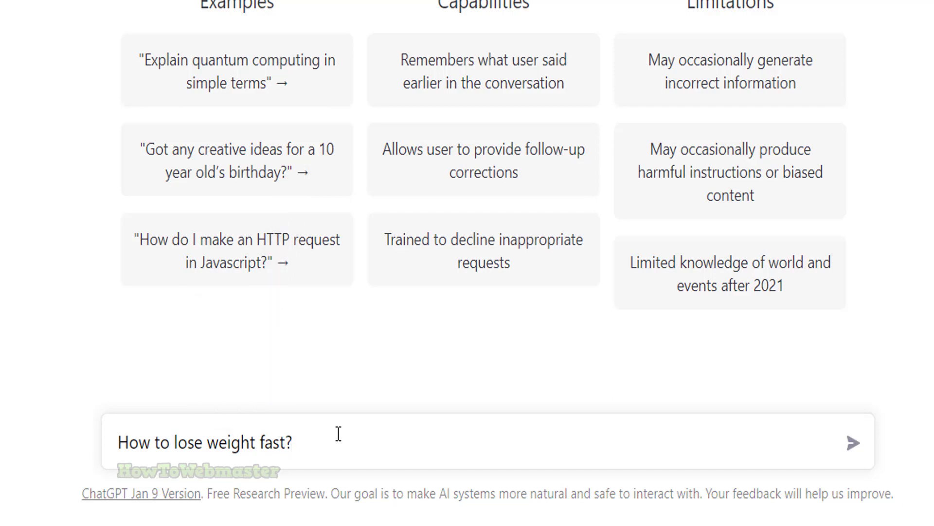
{"action": "key", "text": "Return"}
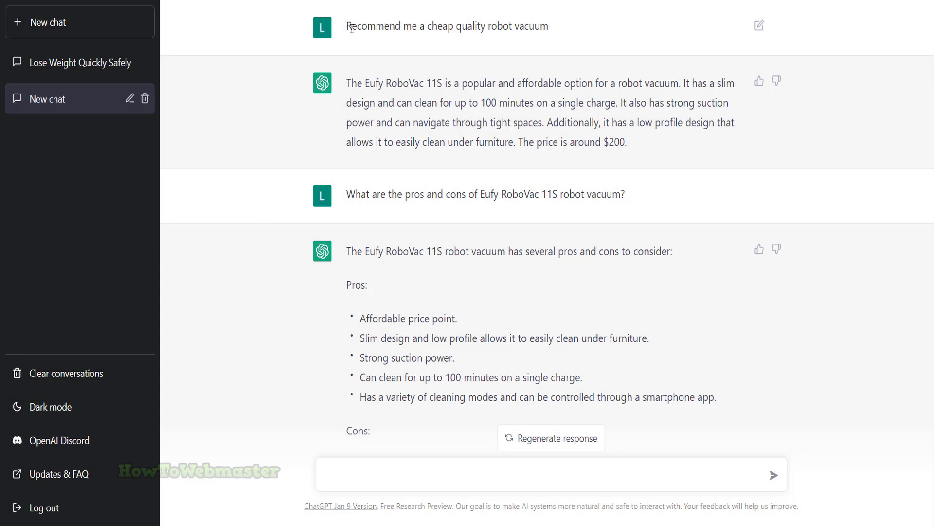
Highlight the robot vacuum request, the Eufy RoboVac 11S answer, the pros-and-cons text and the features reply.
{"action": "left_click_drag", "start_coordinate": [352, 27], "coordinate": [556, 37]}
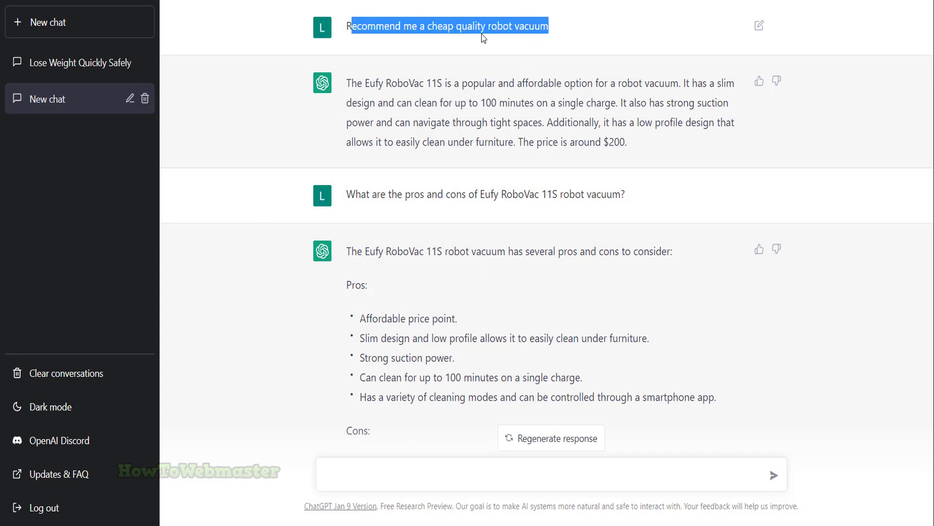
{"action": "left_click_drag", "start_coordinate": [353, 85], "coordinate": [454, 86]}
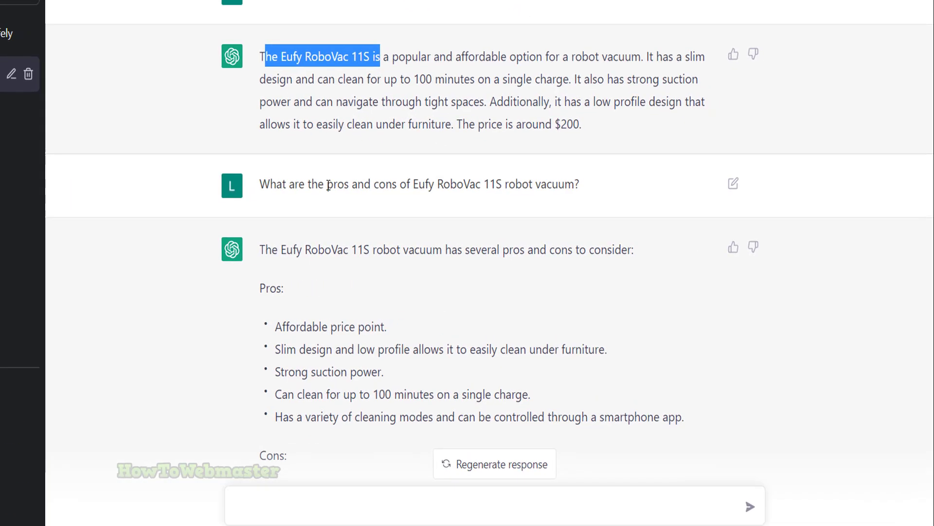
{"action": "left_click_drag", "start_coordinate": [300, 181], "coordinate": [525, 192]}
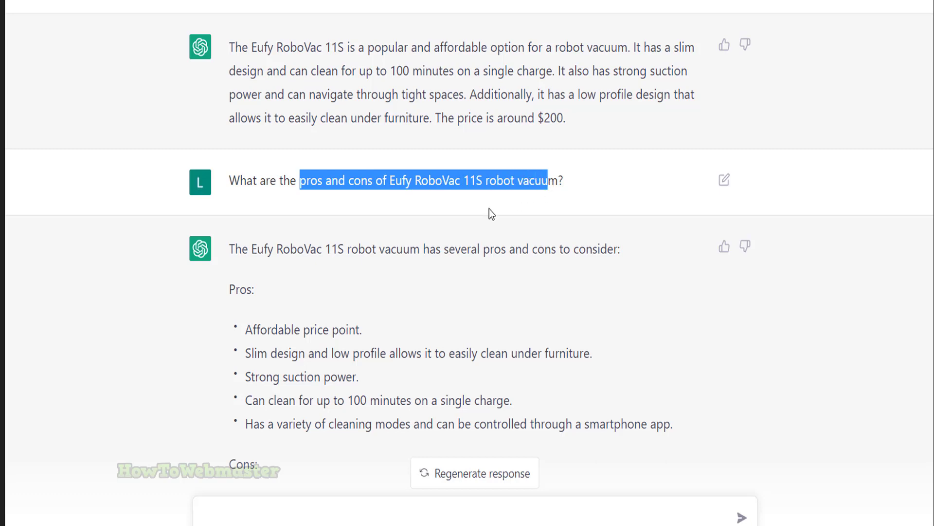
{"action": "mouse_move", "coordinate": [250, 248]}
{"action": "left_mouse_down"}
{"action": "mouse_move", "coordinate": [513, 247]}
{"action": "mouse_move", "coordinate": [616, 272]}
{"action": "mouse_move", "coordinate": [603, 281]}
{"action": "left_mouse_up"}
{"action": "scroll", "coordinate": [603, 279], "scroll_direction": "down", "scroll_amount": 5}
{"action": "scroll", "coordinate": [603, 277], "scroll_direction": "down", "scroll_amount": 3}
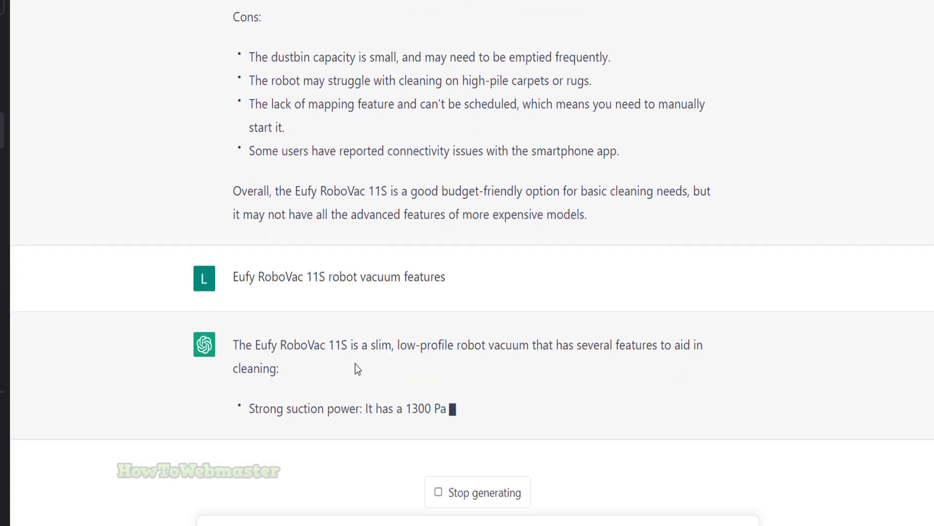
{"action": "scroll", "coordinate": [454, 392], "scroll_direction": "up", "scroll_amount": 5}
{"action": "scroll", "coordinate": [338, 117], "scroll_direction": "up", "scroll_amount": 1}
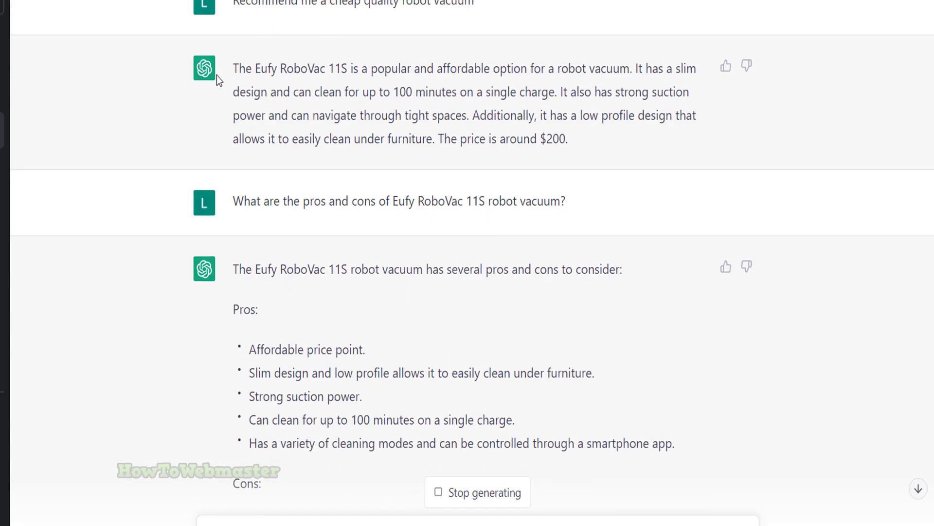
{"action": "scroll", "coordinate": [407, 270], "scroll_direction": "down", "scroll_amount": 2}
{"action": "scroll", "coordinate": [414, 292], "scroll_direction": "down", "scroll_amount": 4}
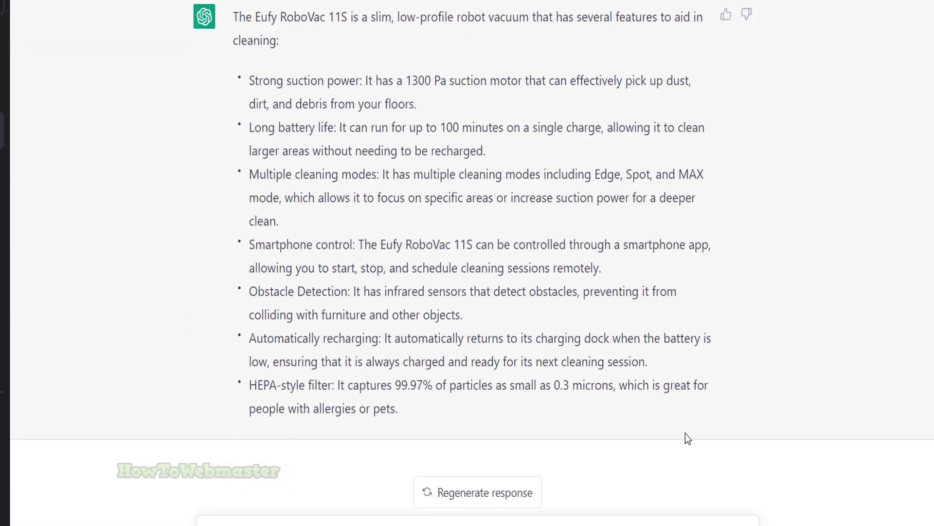
{"action": "scroll", "coordinate": [686, 434], "scroll_direction": "up", "scroll_amount": 1}
{"action": "scroll", "coordinate": [686, 431], "scroll_direction": "up", "scroll_amount": 1}
{"action": "scroll", "coordinate": [685, 431], "scroll_direction": "down", "scroll_amount": 3}
{"action": "left_click_drag", "start_coordinate": [471, 408], "coordinate": [202, 45]}
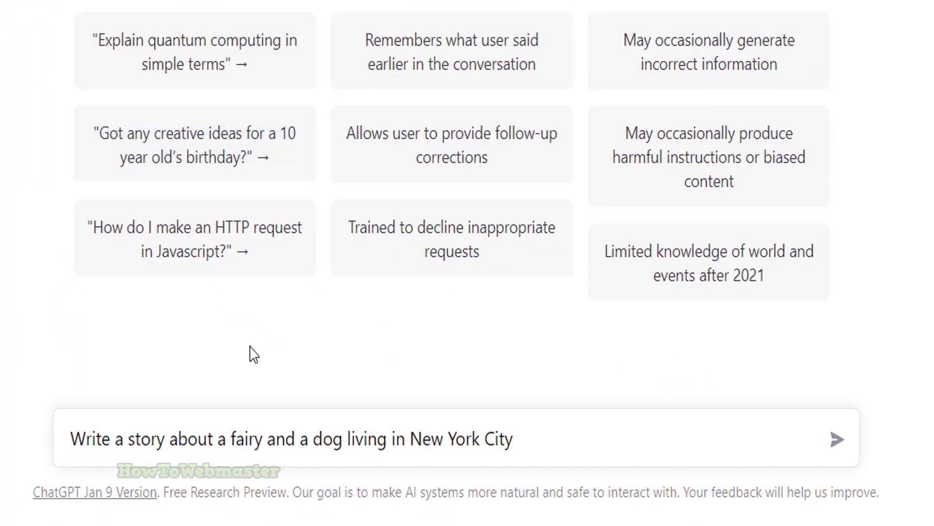
Submit the prompt 'Write a story about a fairy and a dog living in New York City'.
{"action": "left_click_drag", "start_coordinate": [80, 442], "coordinate": [614, 473]}
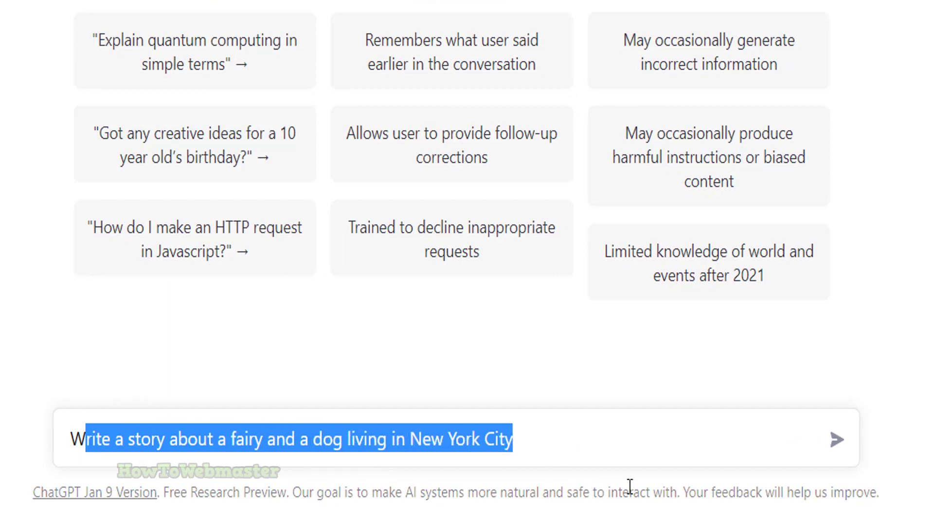
{"action": "left_click", "coordinate": [837, 440]}
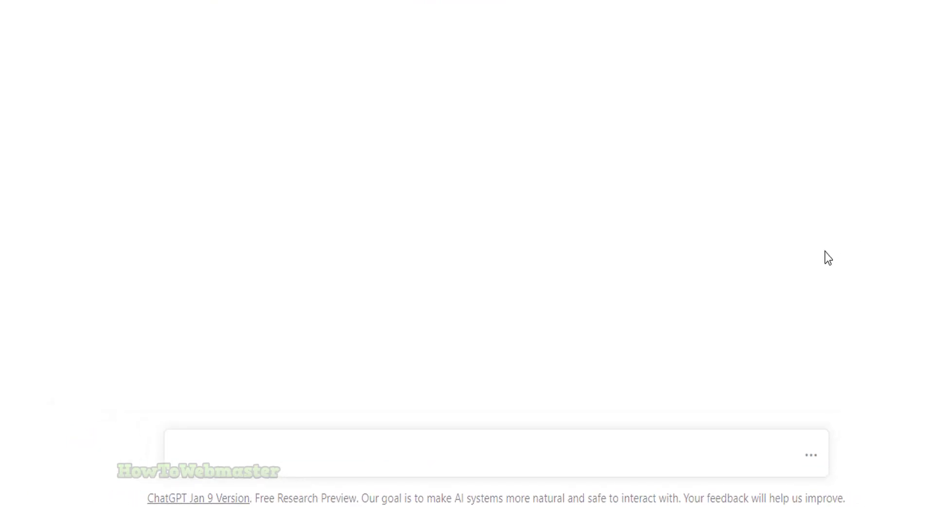